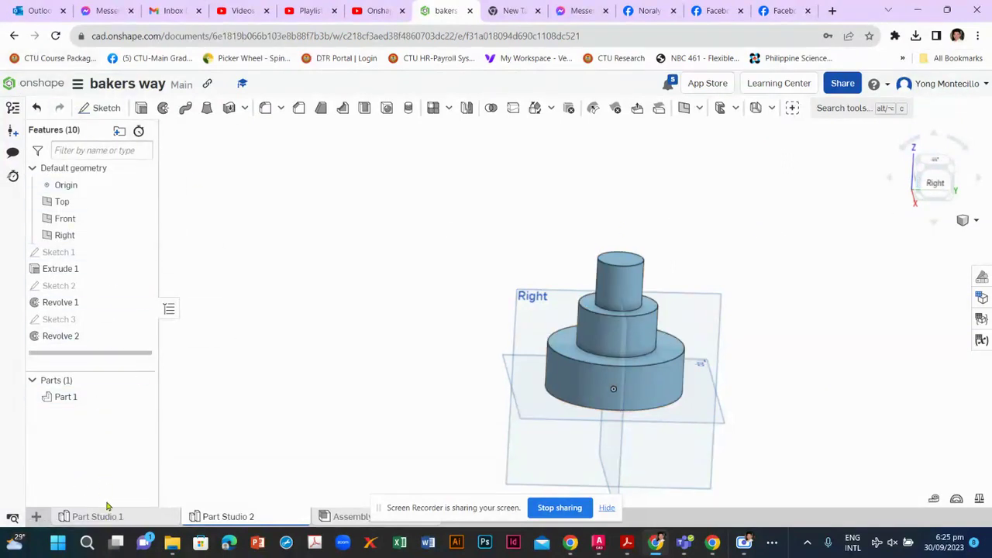
Create an empty Part Studio 3 from the + add menu in the bakers way tab bar
right_click(108, 518)
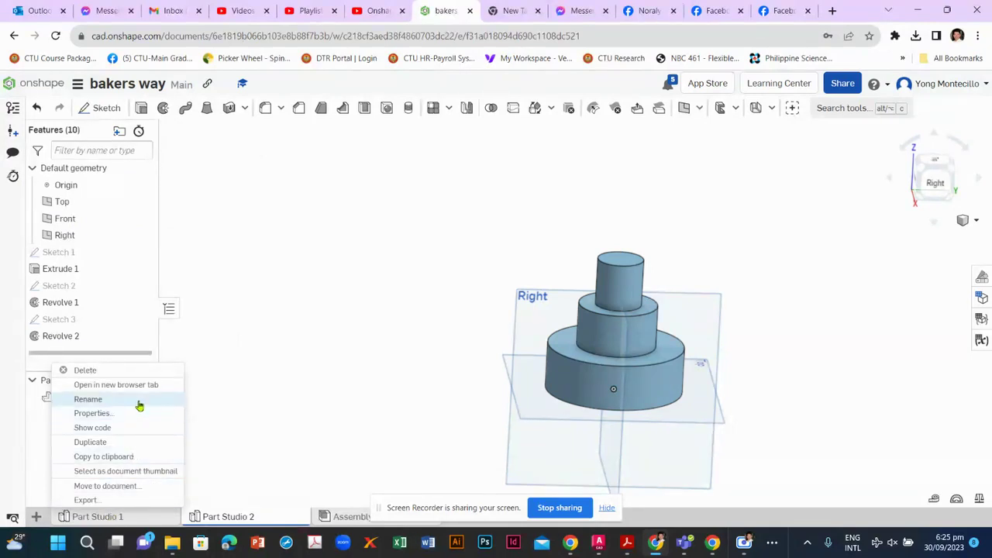
left_click(233, 429)
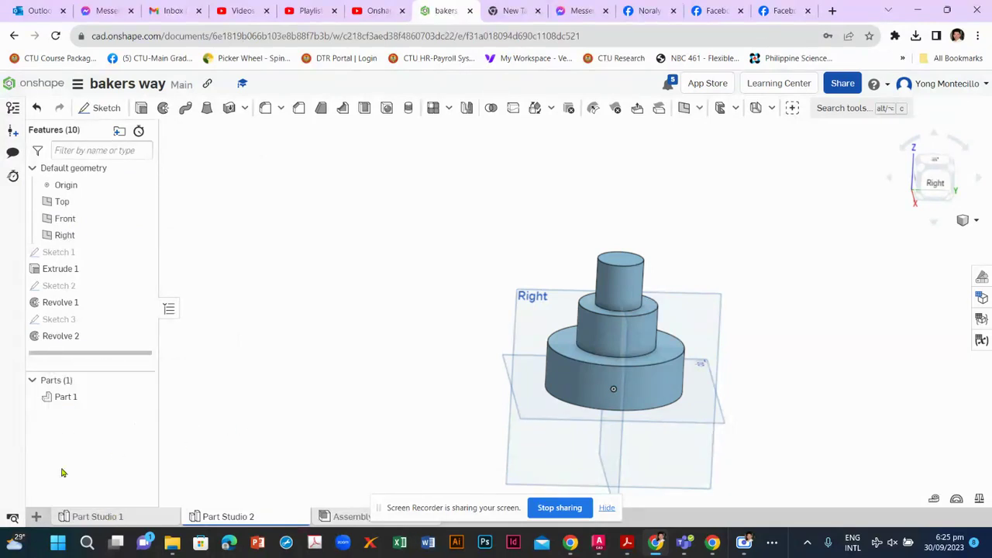
left_click(36, 517)
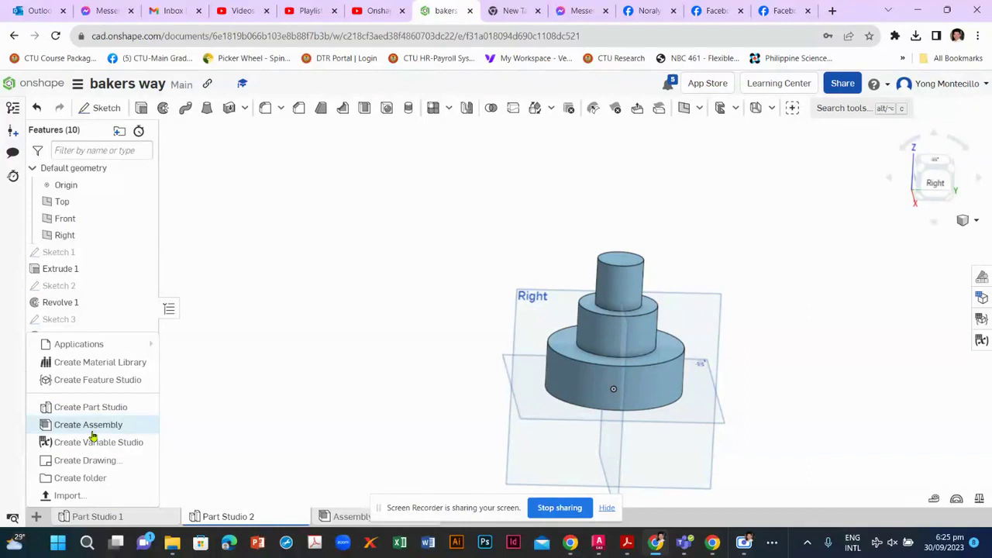
key("Escape")
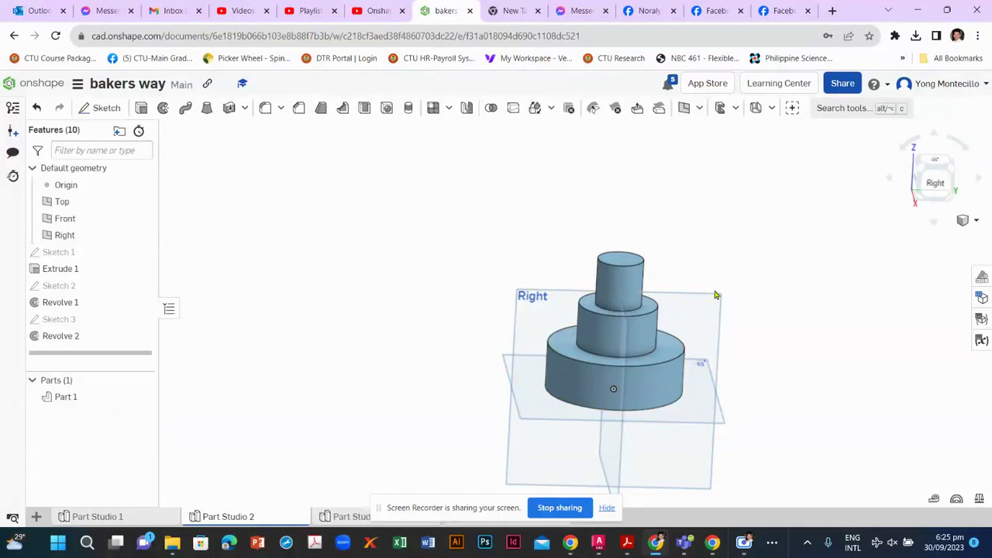
left_click(606, 508)
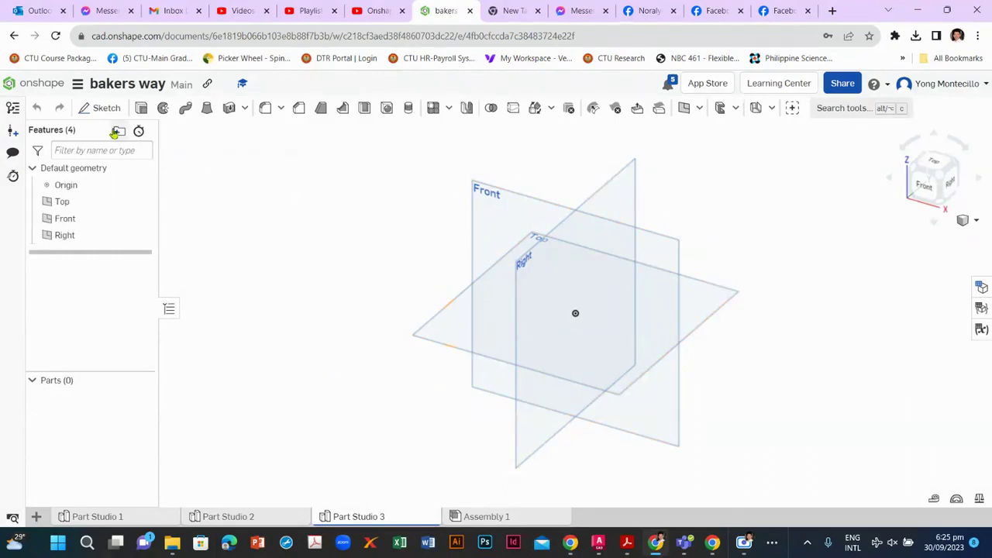
Open Sketch 1 on the Front plane and orient the view normal to it
left_click(500, 217)
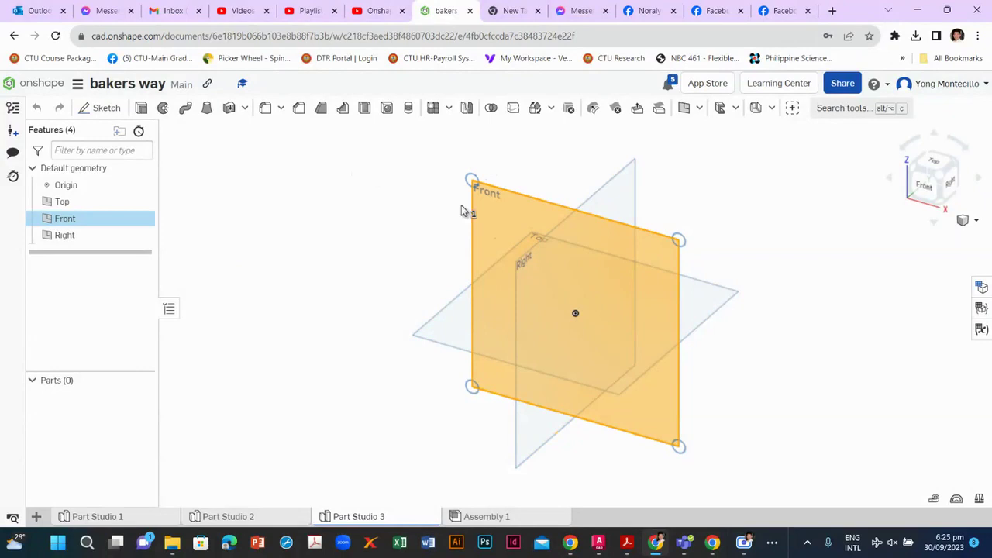
left_click(107, 110)
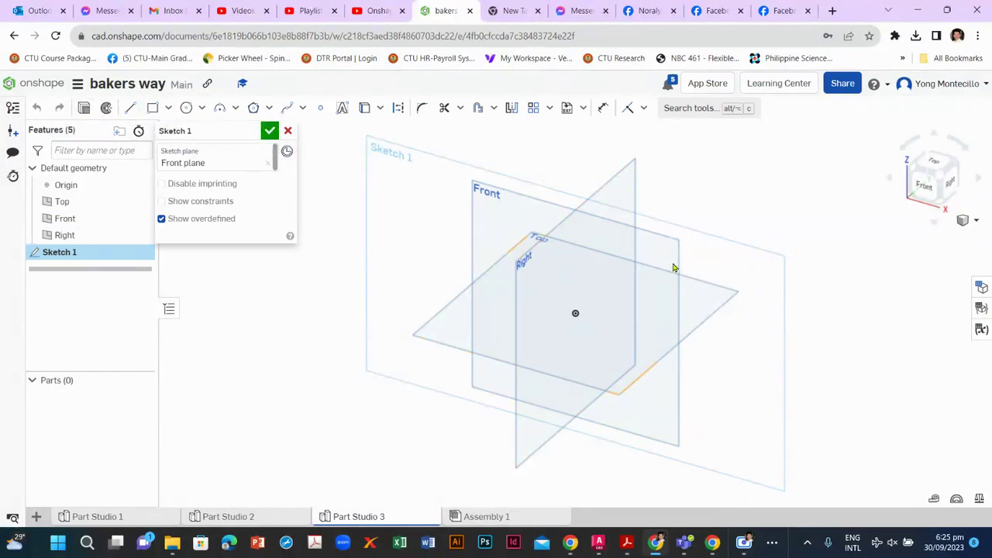
mouse_move(217, 162)
left_click(919, 185)
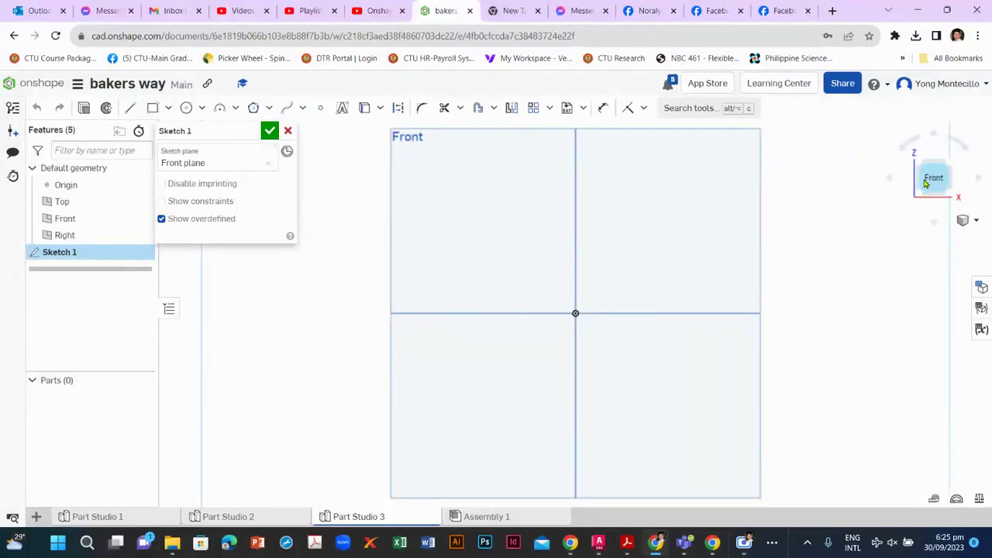
Draw the base line and the first two steps of the staircase outline from the origin
left_click(129, 107)
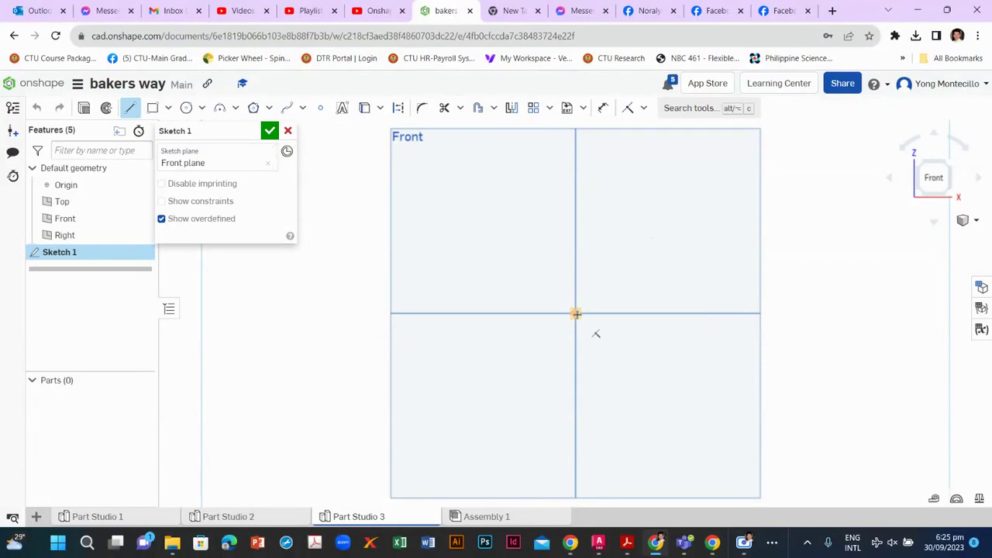
left_click(576, 314)
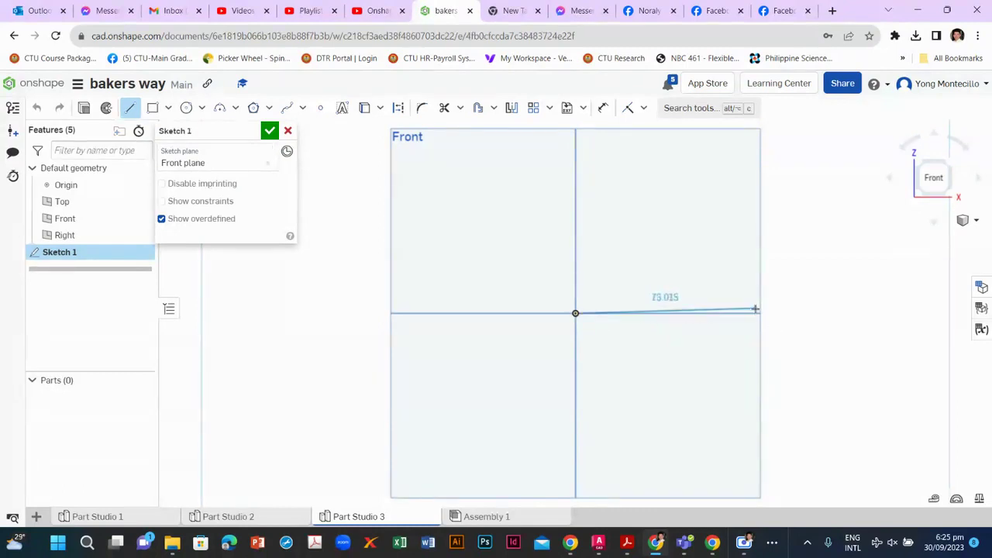
left_click(721, 315)
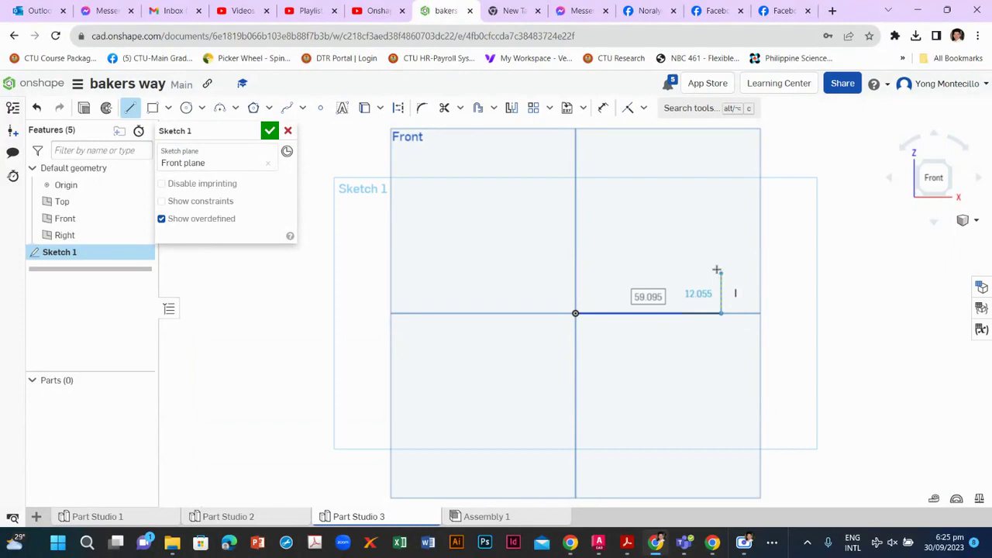
left_click(720, 264)
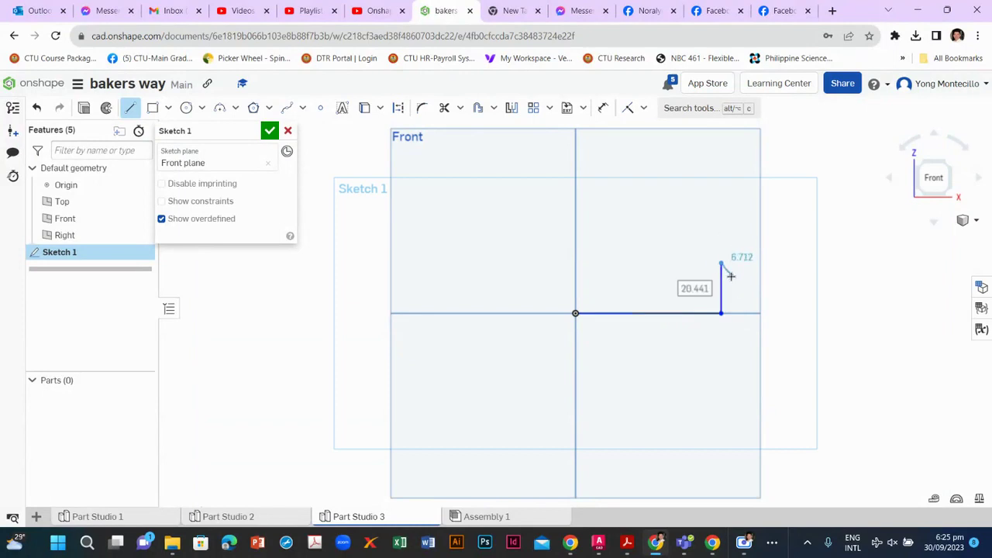
left_click(683, 265)
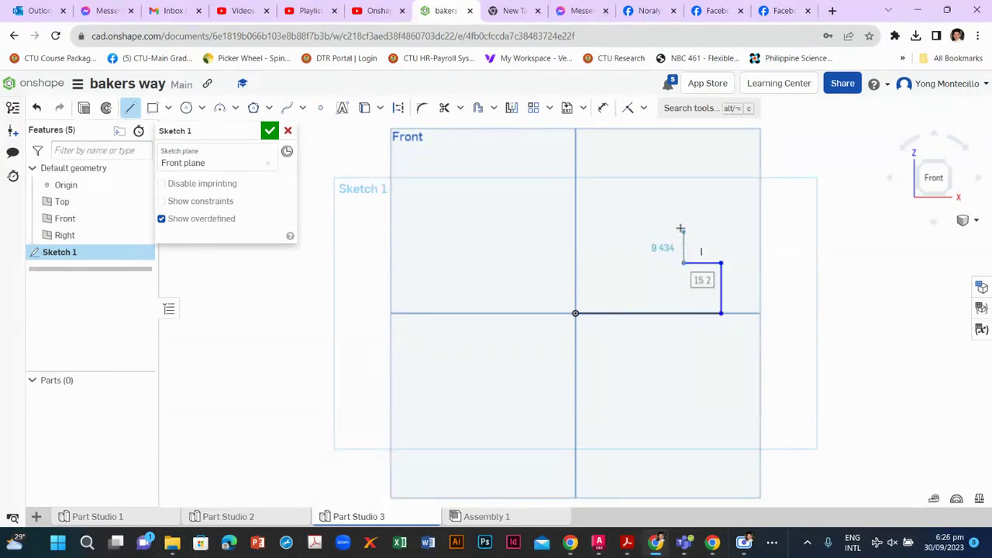
left_click(681, 224)
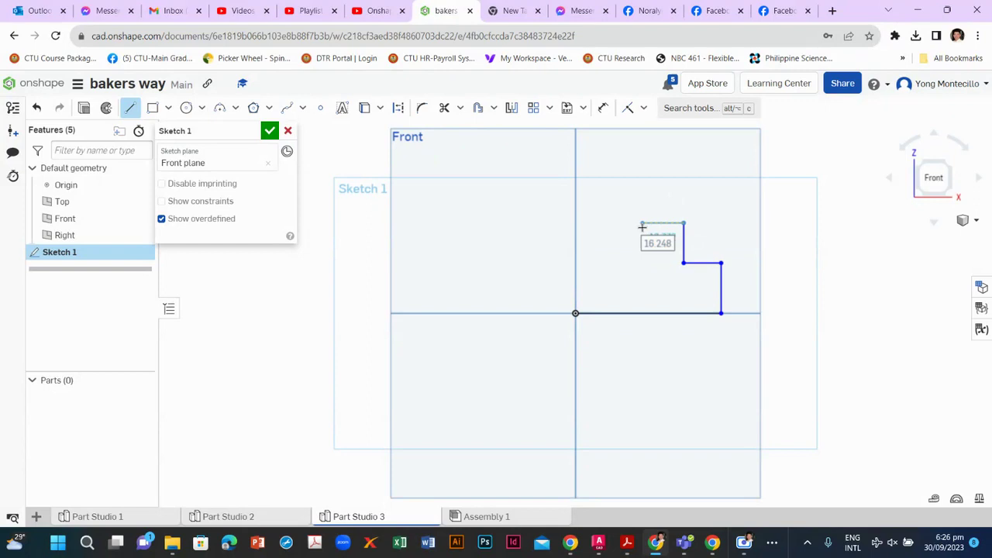
left_click(643, 224)
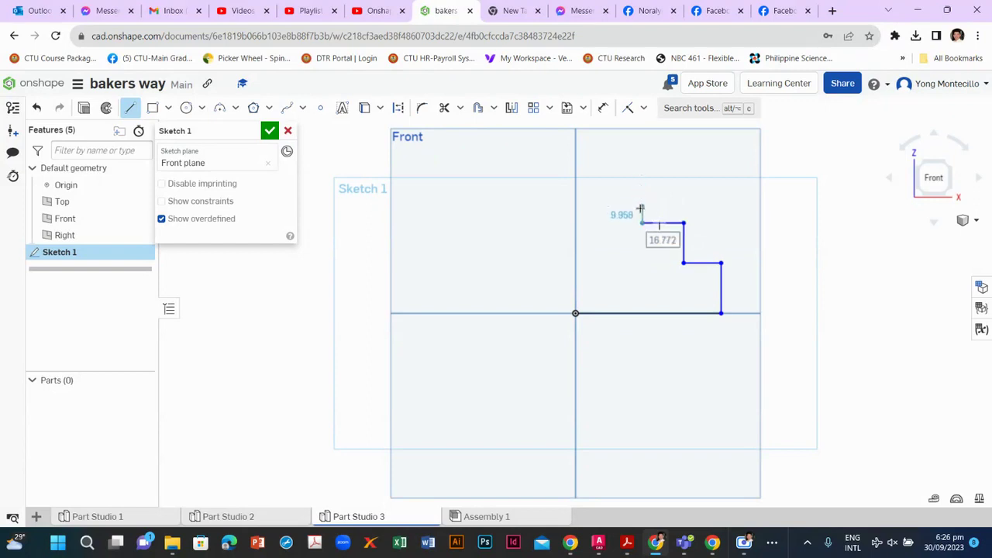
Raise the top step, run its edge to the axis, and close the outline at the origin
key("t")
left_click(642, 224)
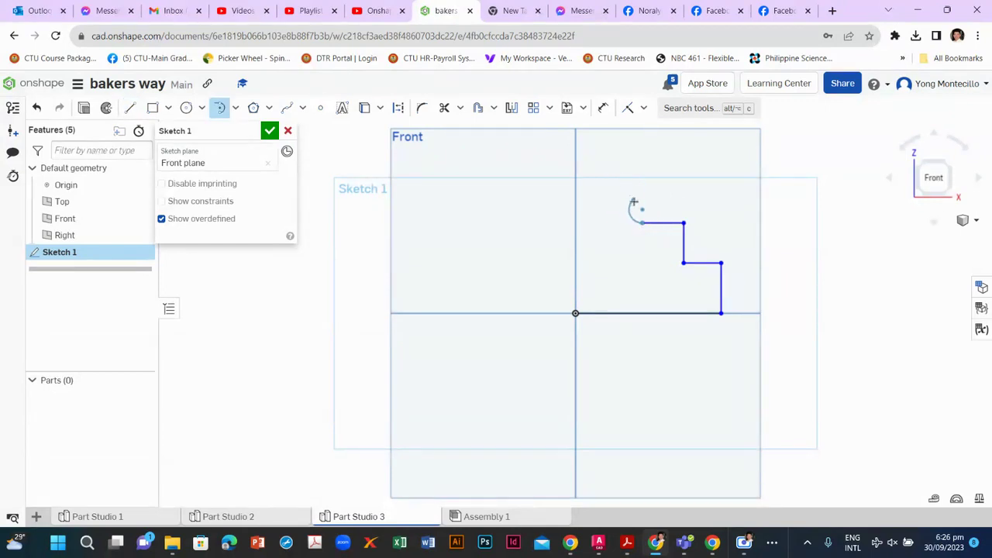
key("l")
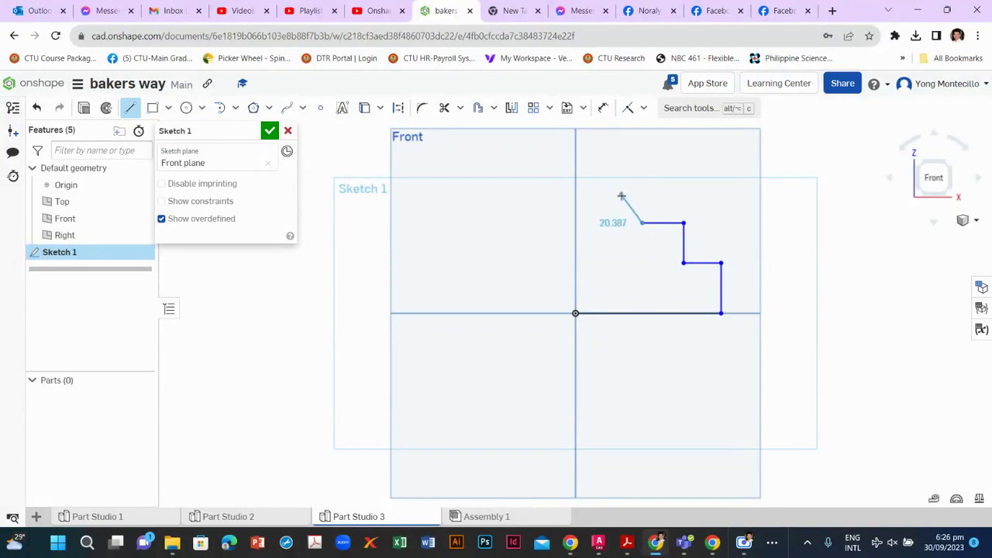
key("t")
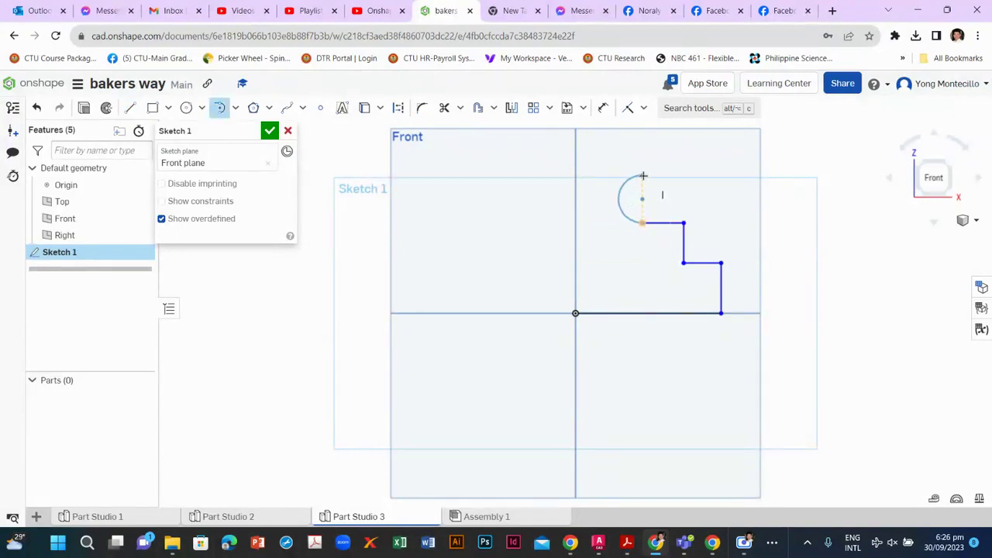
key("l")
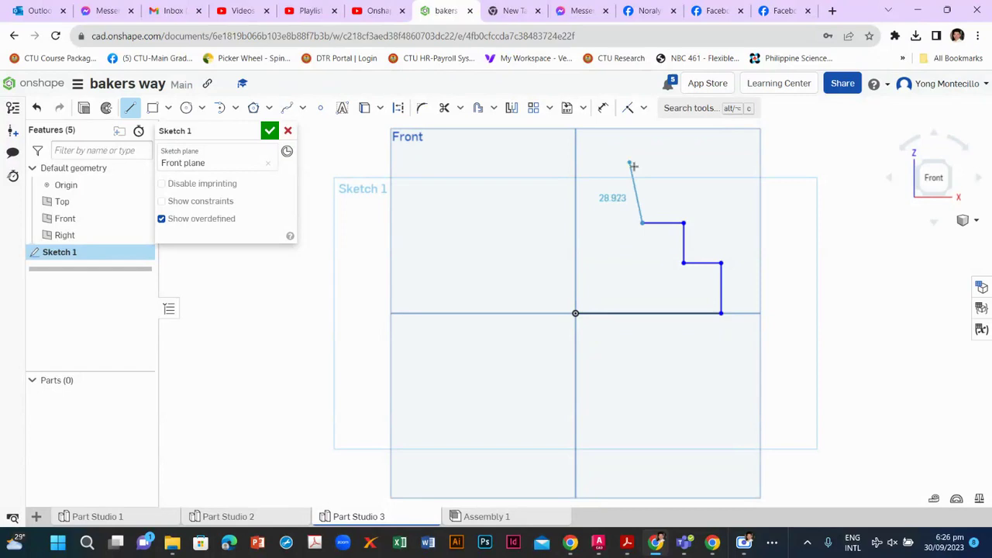
left_click(641, 177)
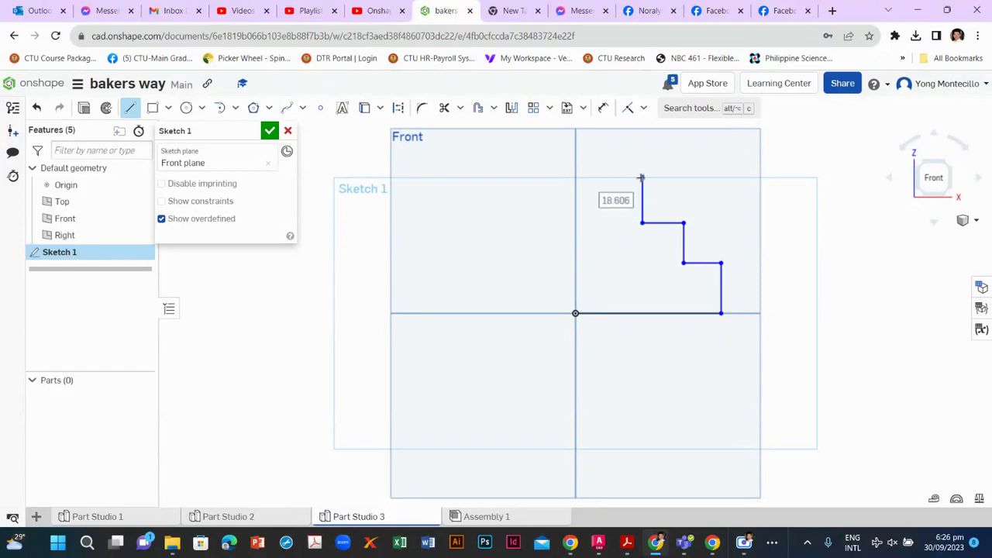
left_click(576, 178)
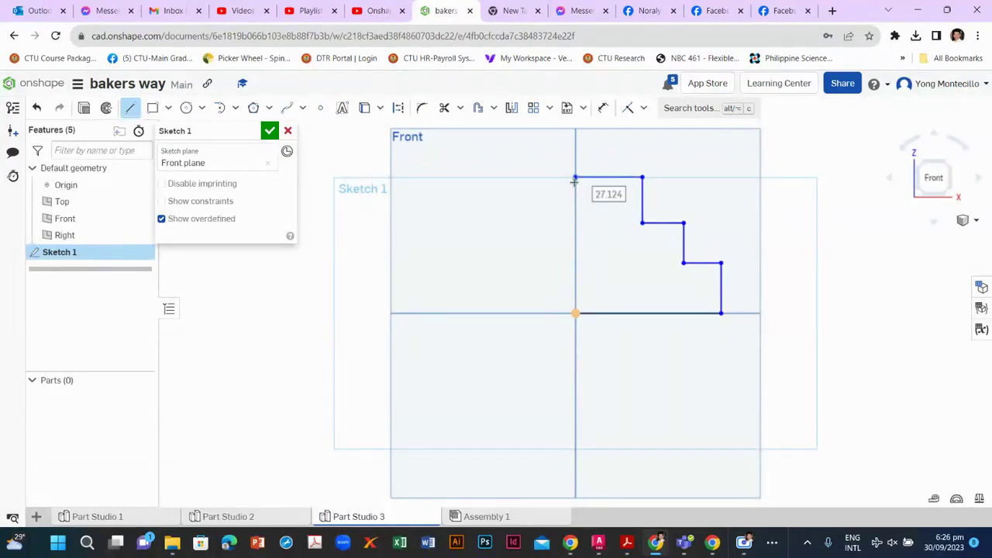
left_click(575, 313)
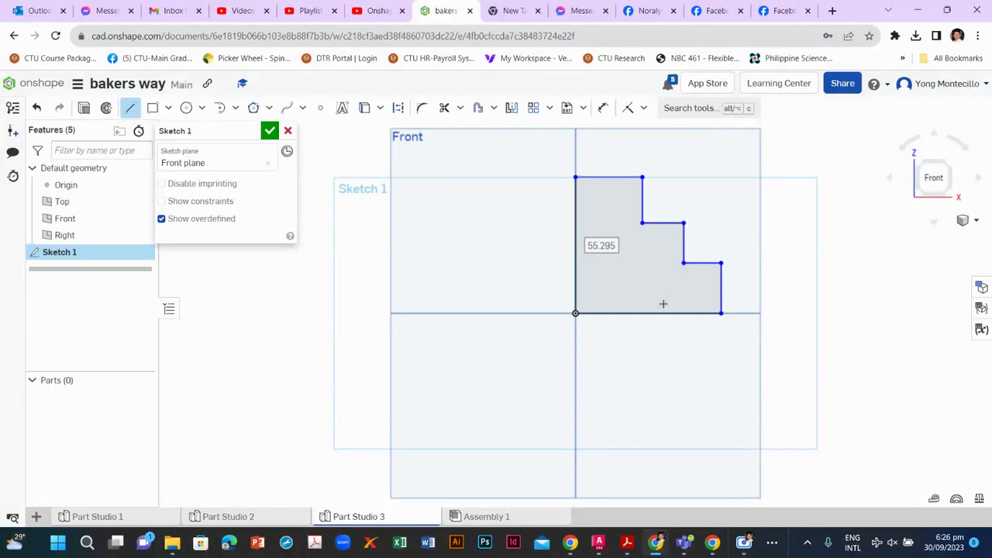
Dimension the base width to 50 and the top-step width from the axis to 32.5
left_click(603, 108)
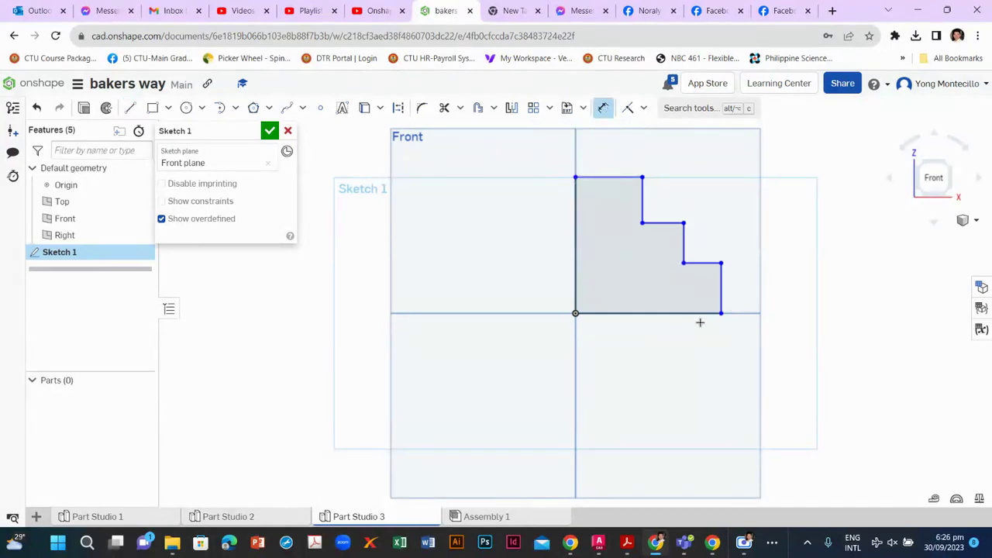
left_click(683, 314)
left_click(660, 385)
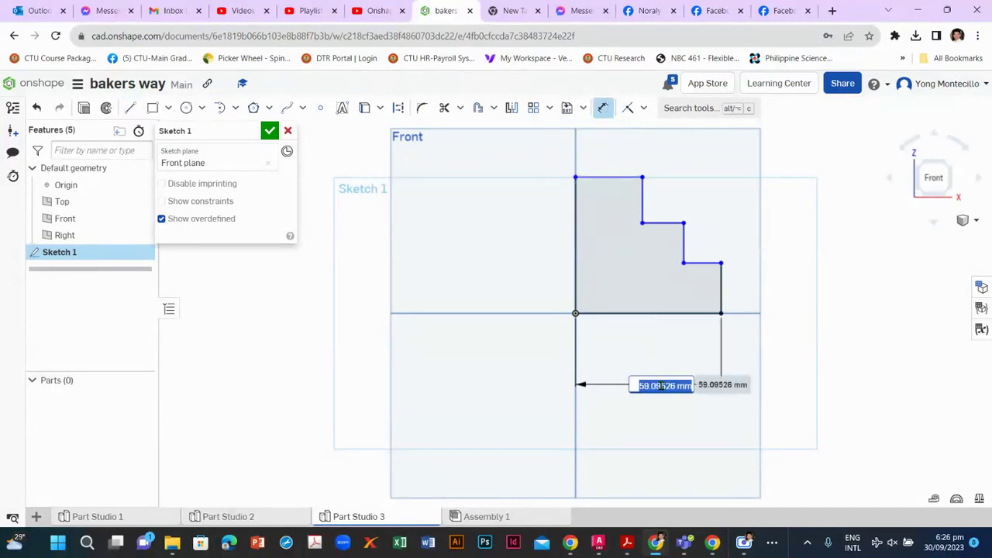
type("50")
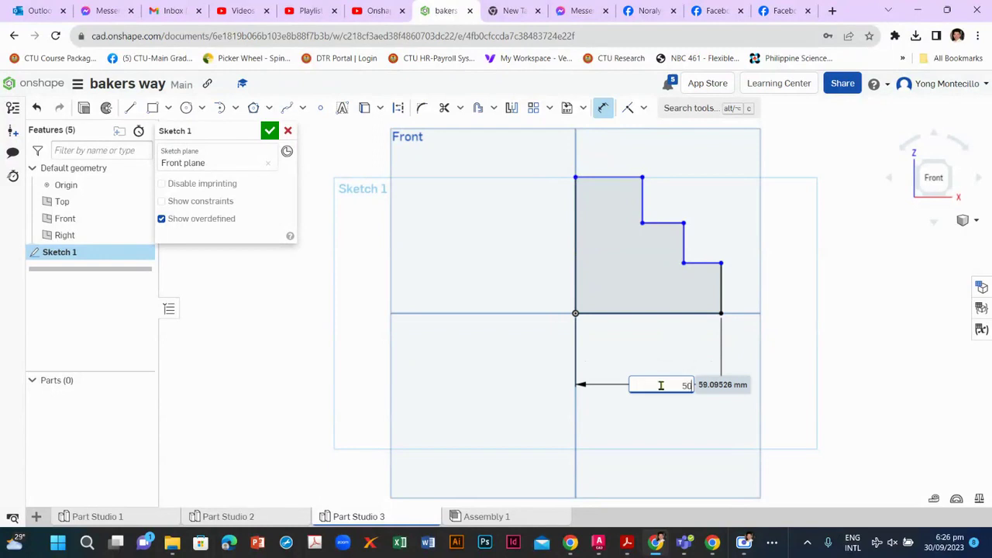
key("Return")
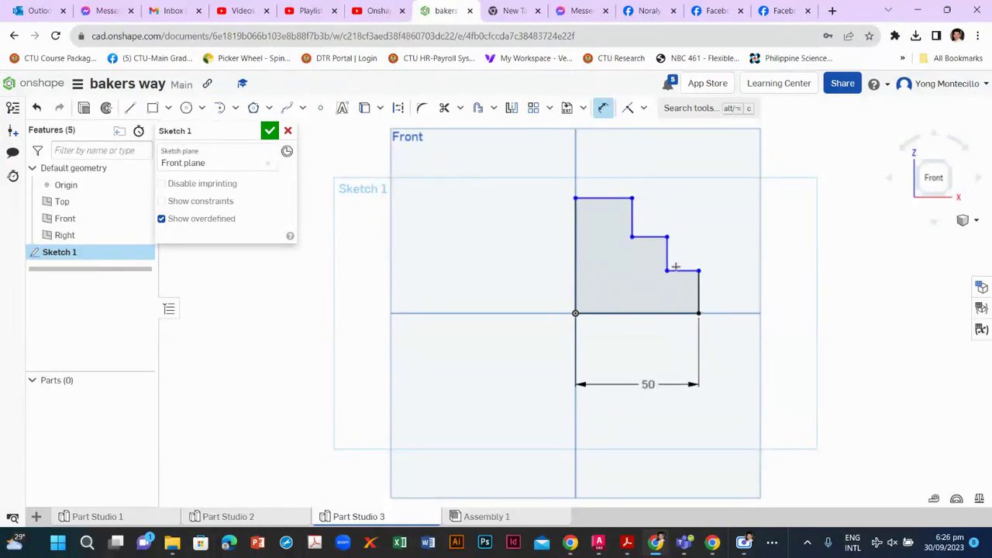
left_click(667, 256)
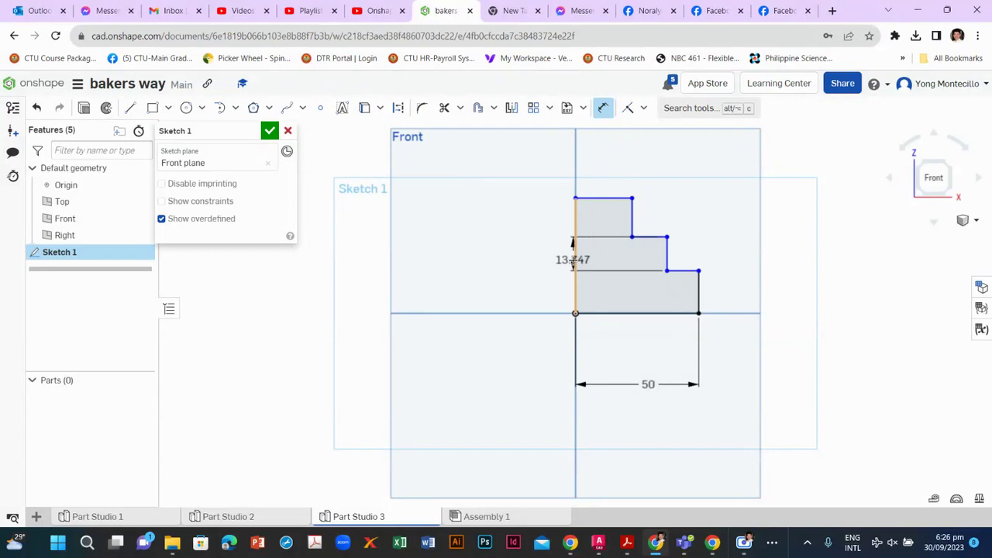
left_click(572, 260)
left_click(619, 166)
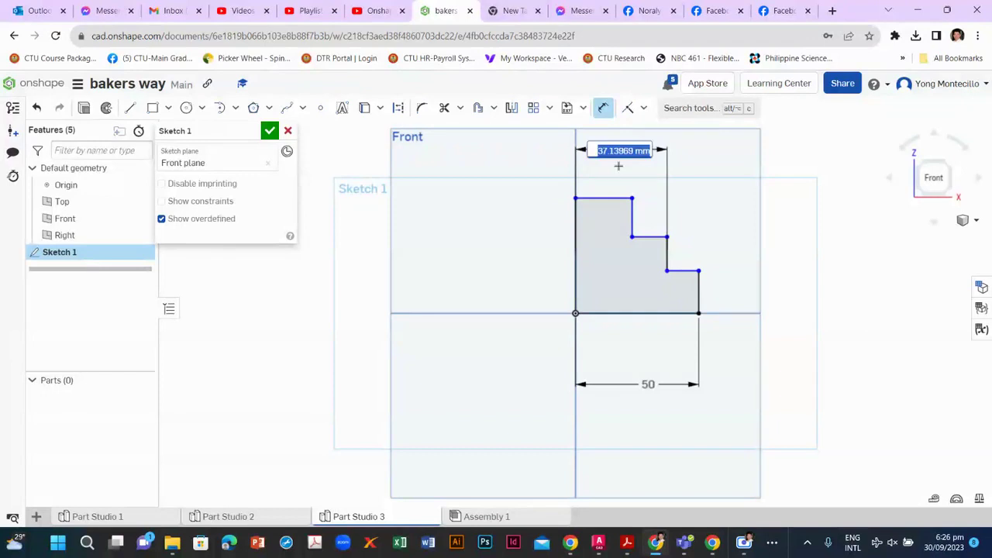
type("32.5")
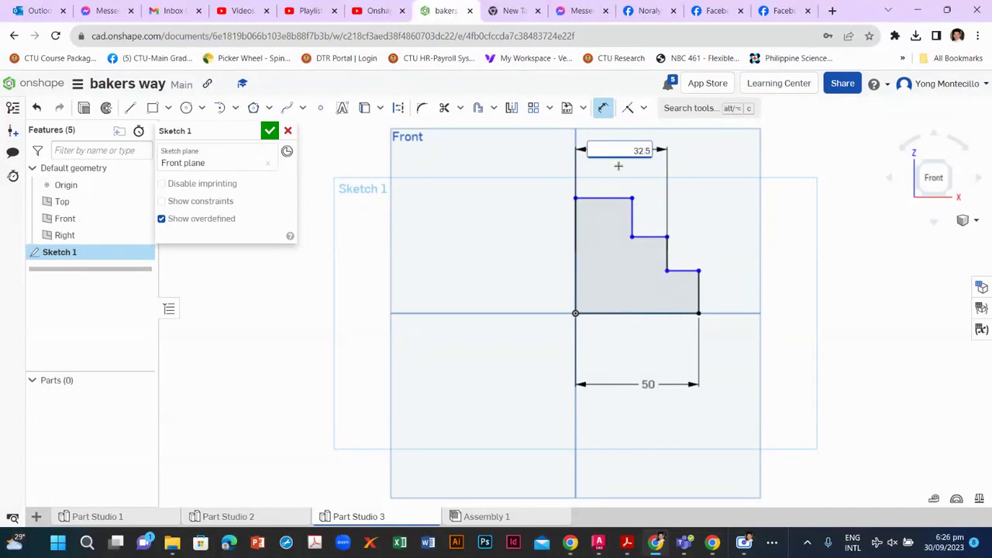
key("Return")
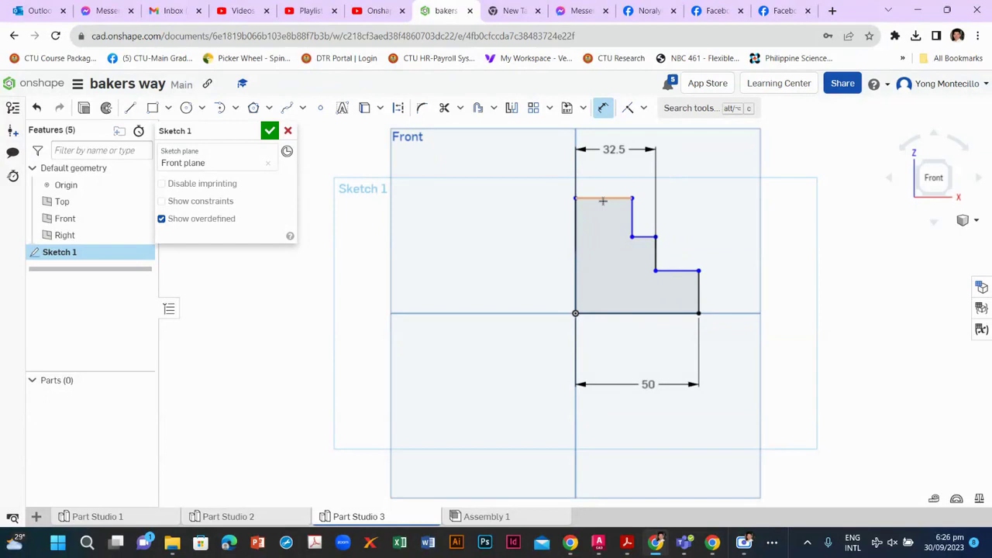
Set the top edge length to 25 and the left edge height to 50
left_click(603, 198)
left_click(605, 180)
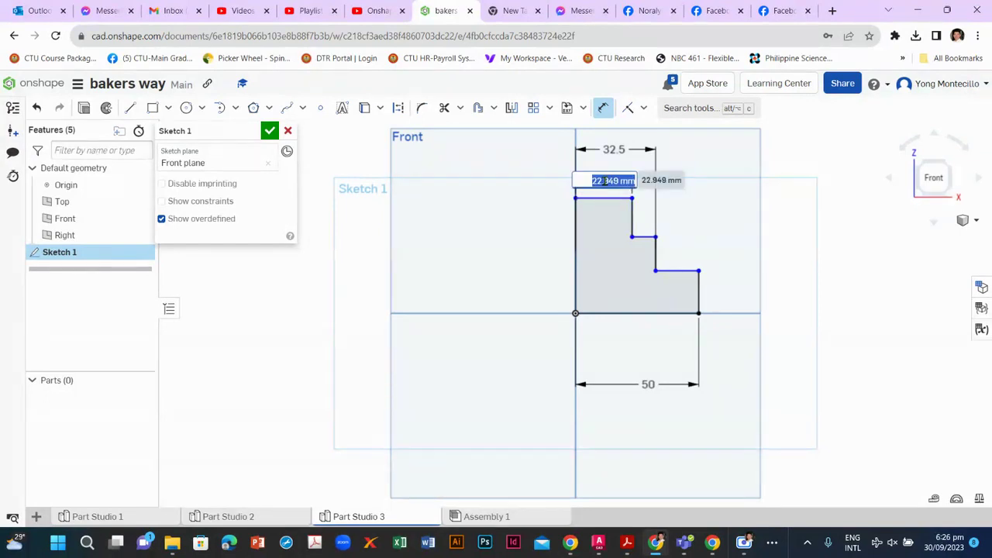
type("25")
key("Return")
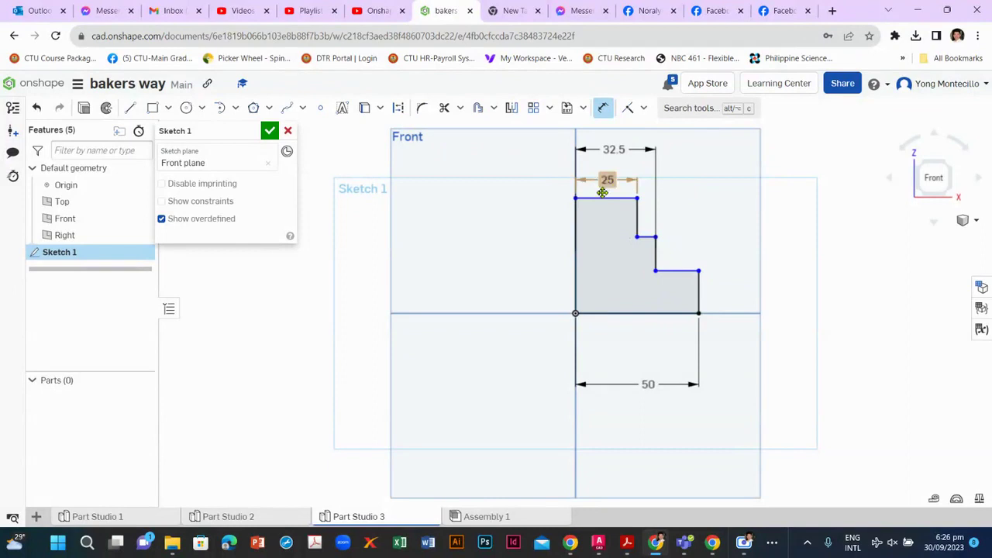
left_click(576, 256)
left_click(496, 252)
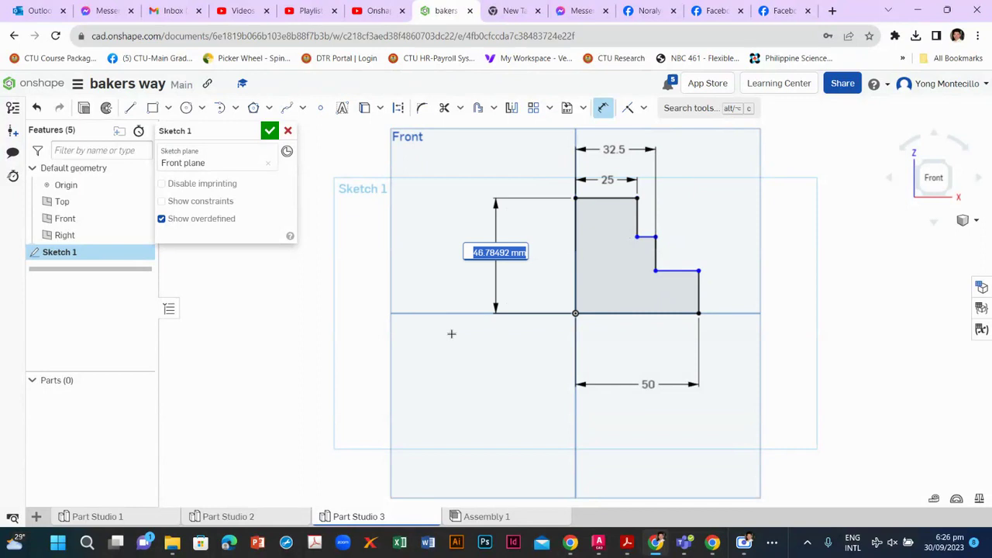
type("50")
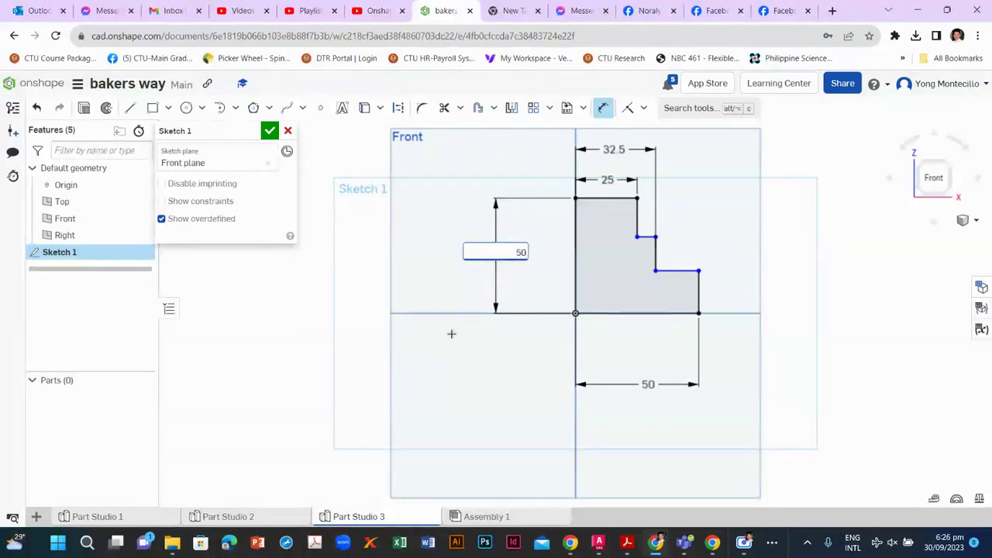
key("Return")
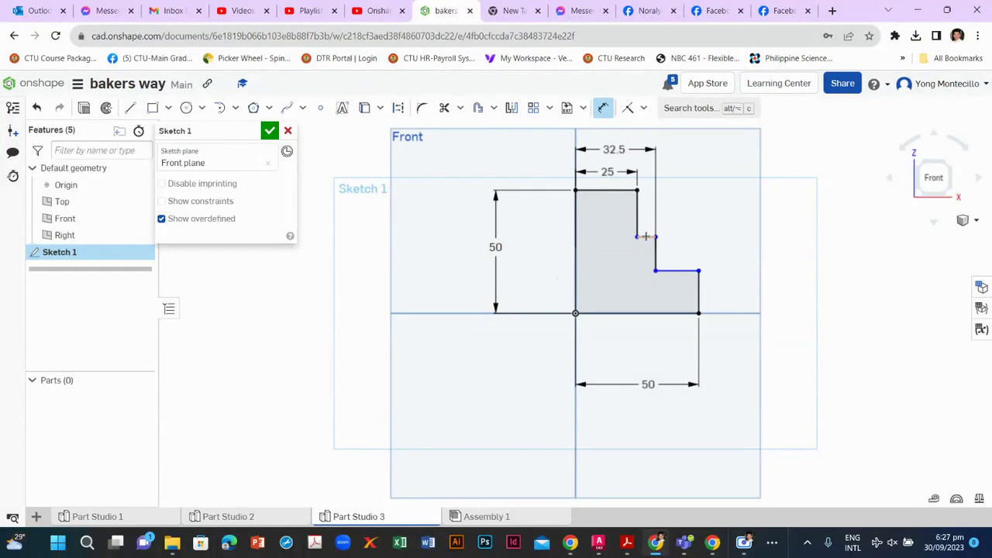
Dimension the middle and lowest step heights to 35 and 20
left_click(646, 236)
left_click(641, 313)
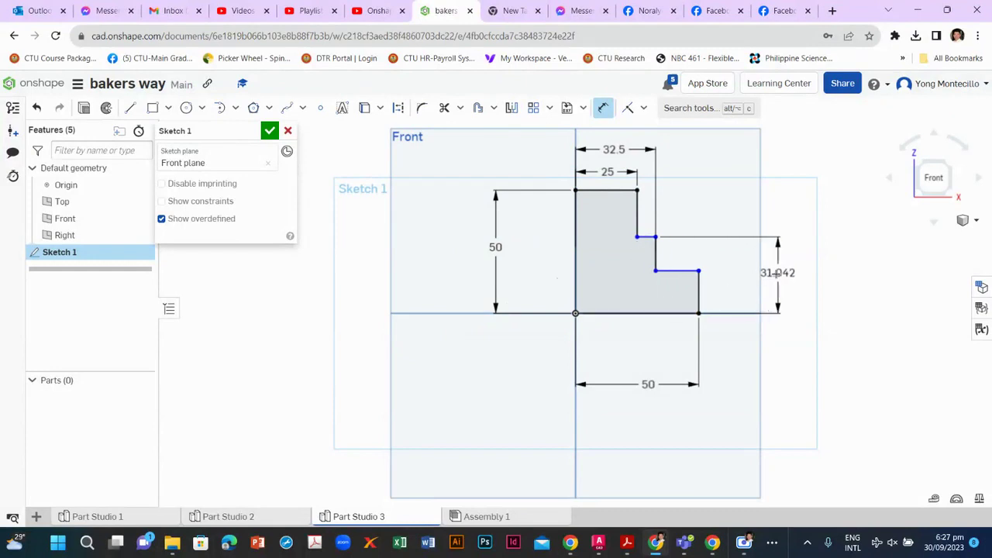
left_click(772, 276)
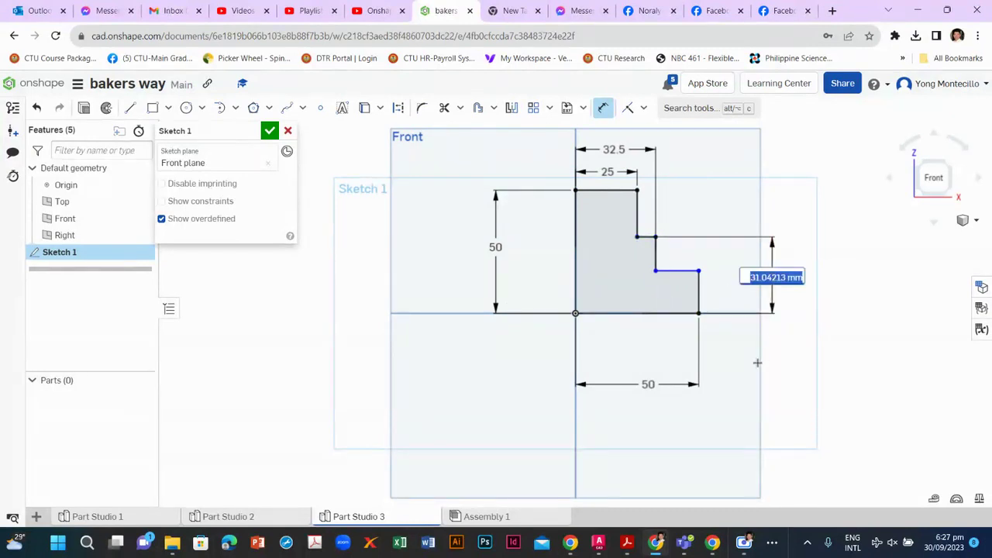
type("35")
key("Return")
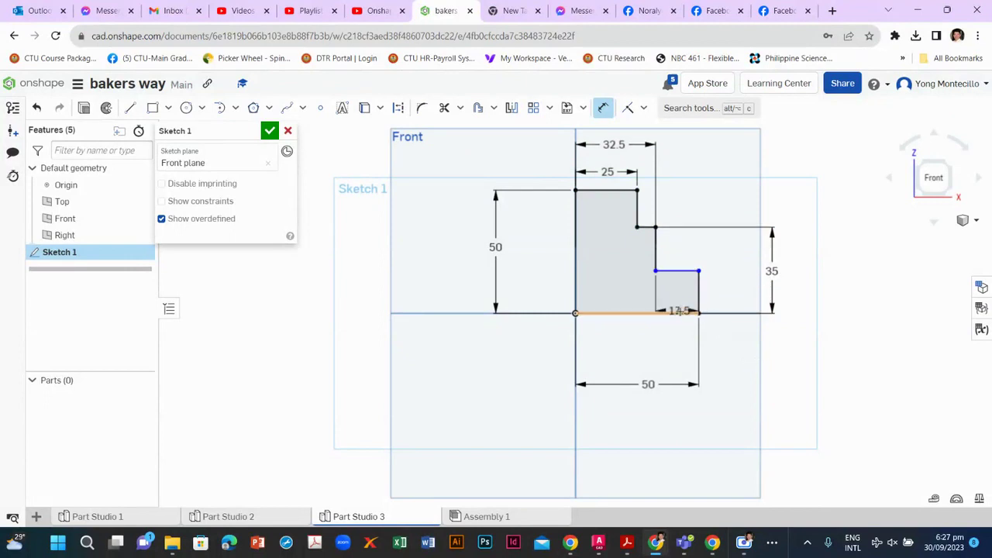
left_click(681, 312)
left_click(846, 285)
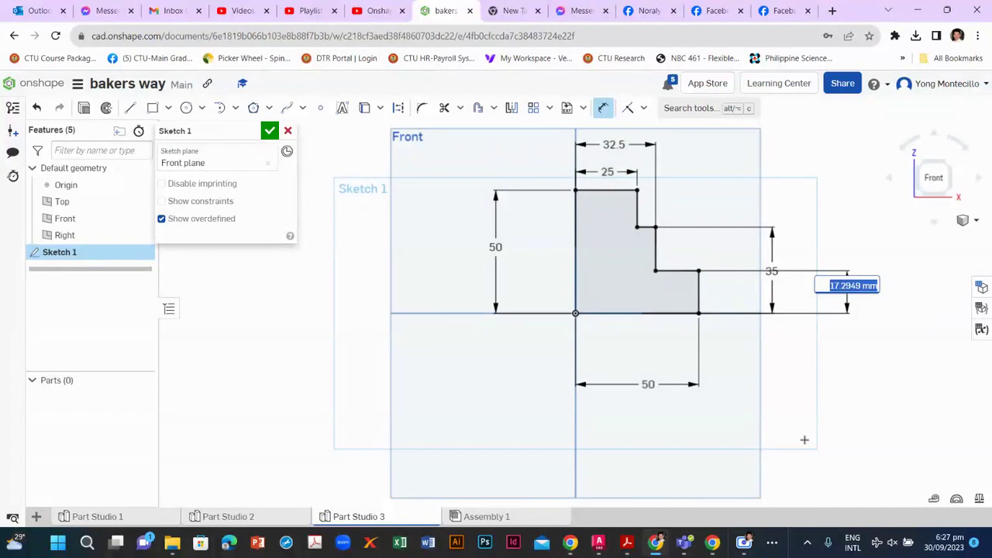
type("20")
key("Return")
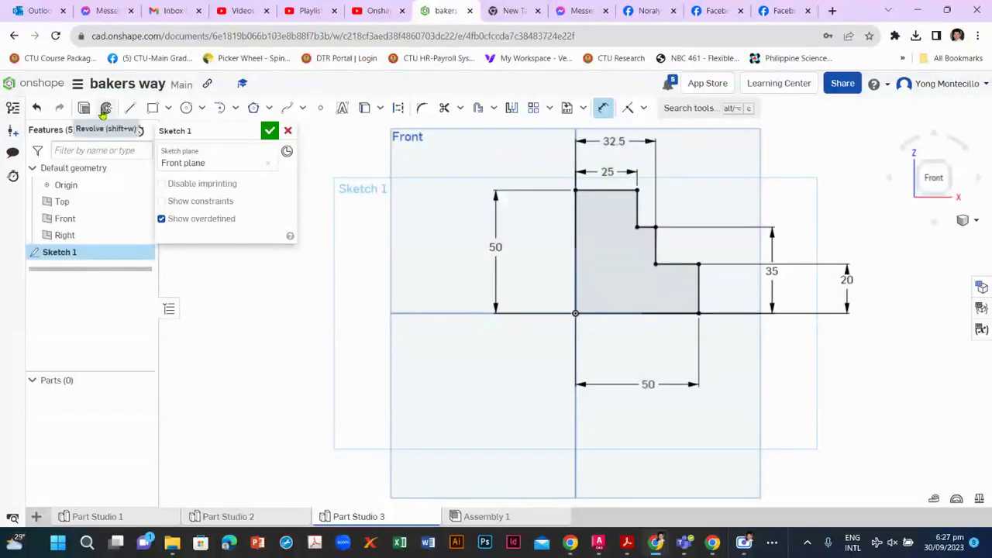
Start a revolve of the stepped profile using its left edge as the axis
left_click(107, 109)
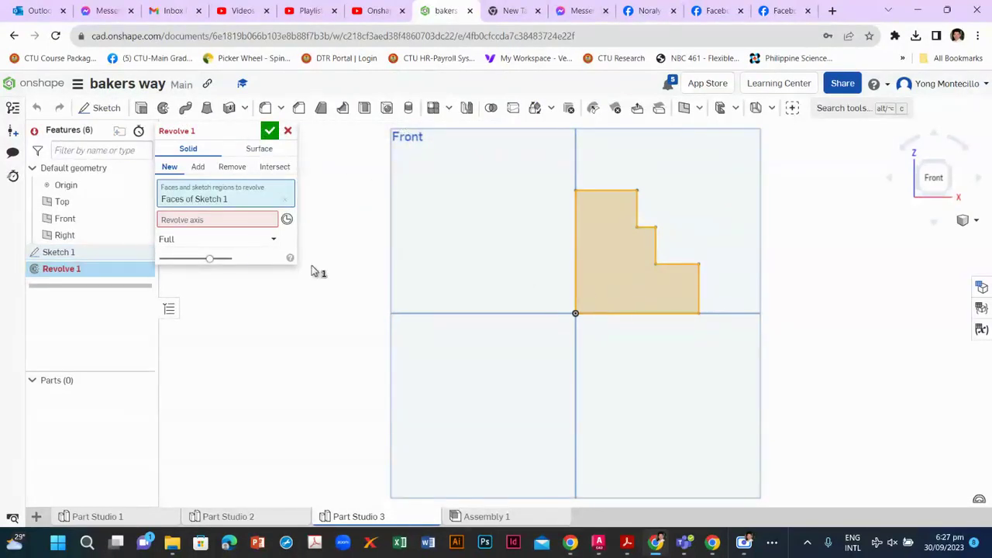
mouse_move(773, 269)
right_mouse_down()
mouse_move(781, 279)
mouse_move(764, 289)
right_mouse_up()
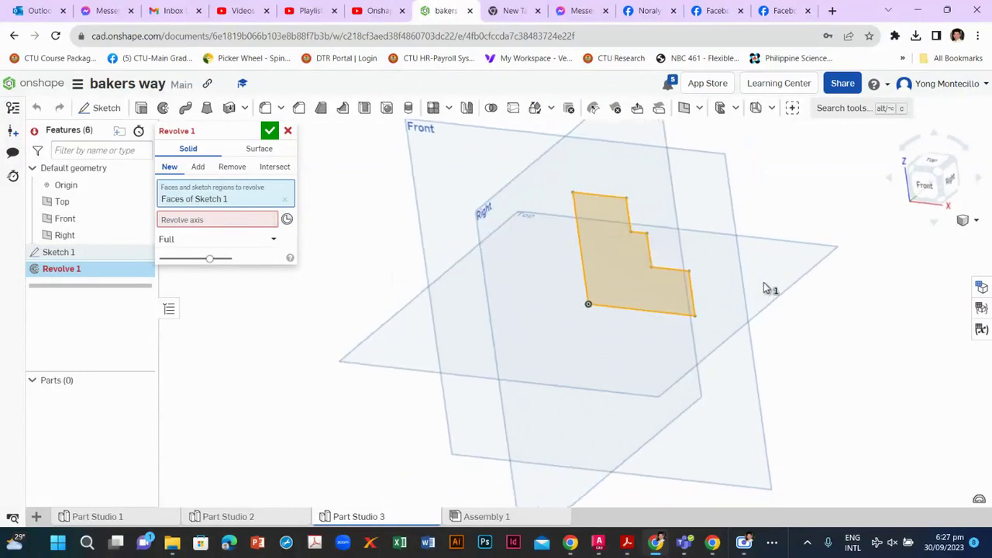
left_click(182, 223)
left_click(275, 219)
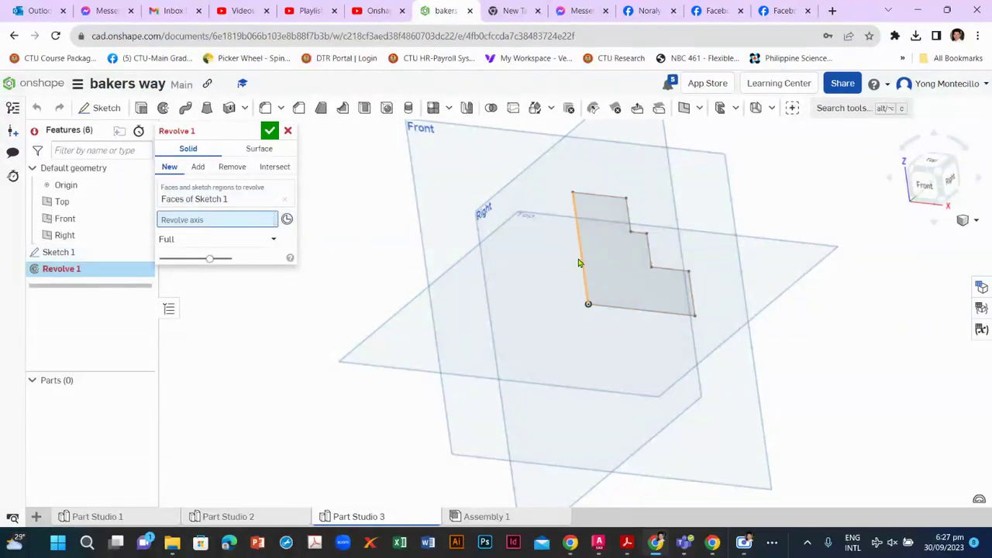
left_click(585, 257)
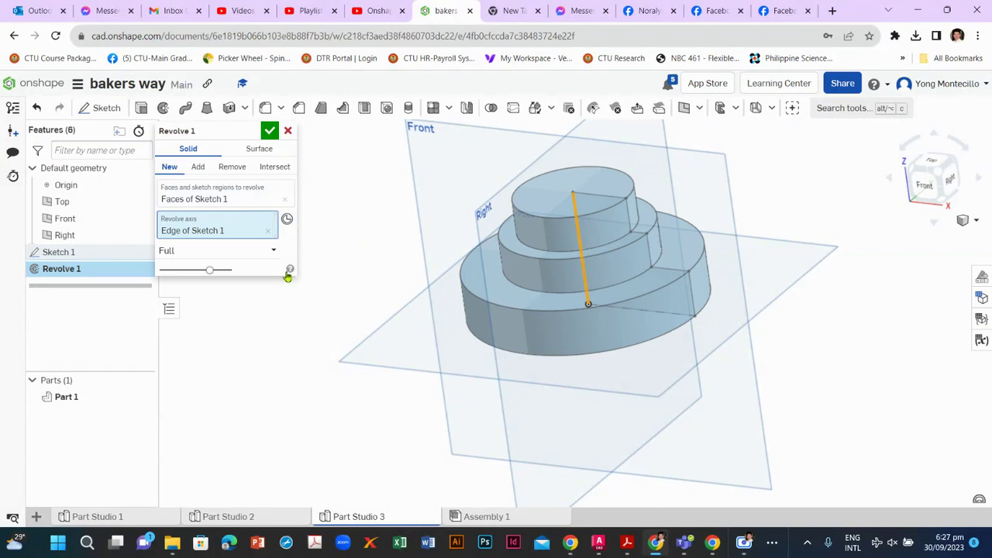
Try a one-direction 30° revolve, then switch the extent back to Full
left_click(276, 251)
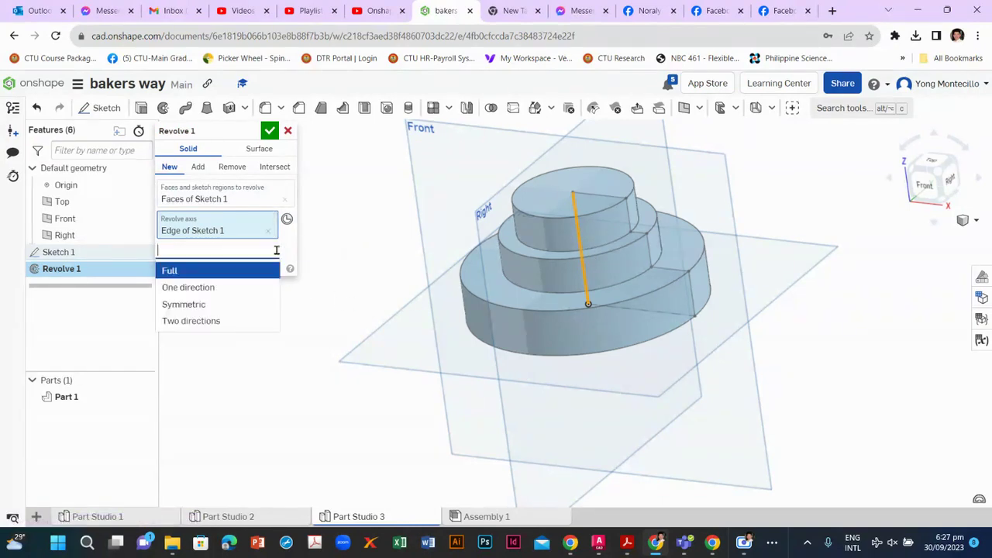
left_click(219, 288)
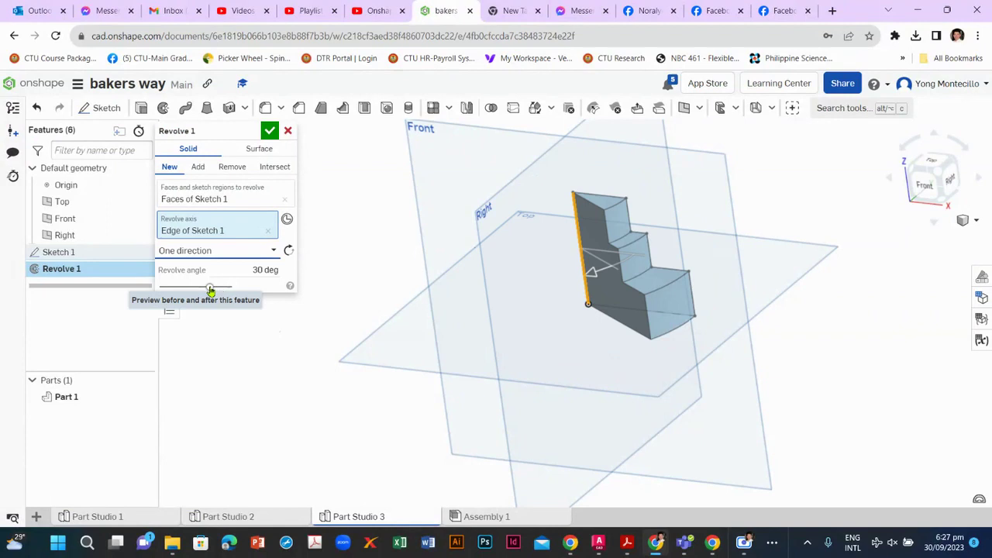
mouse_move(210, 289)
left_mouse_down()
mouse_move(196, 289)
mouse_move(218, 288)
left_mouse_up()
left_click(264, 269)
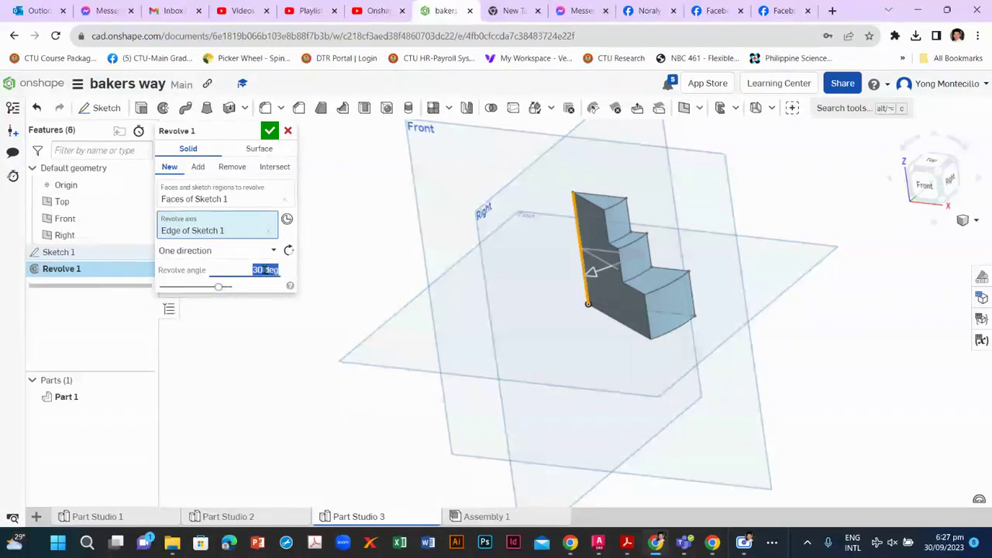
left_click(258, 252)
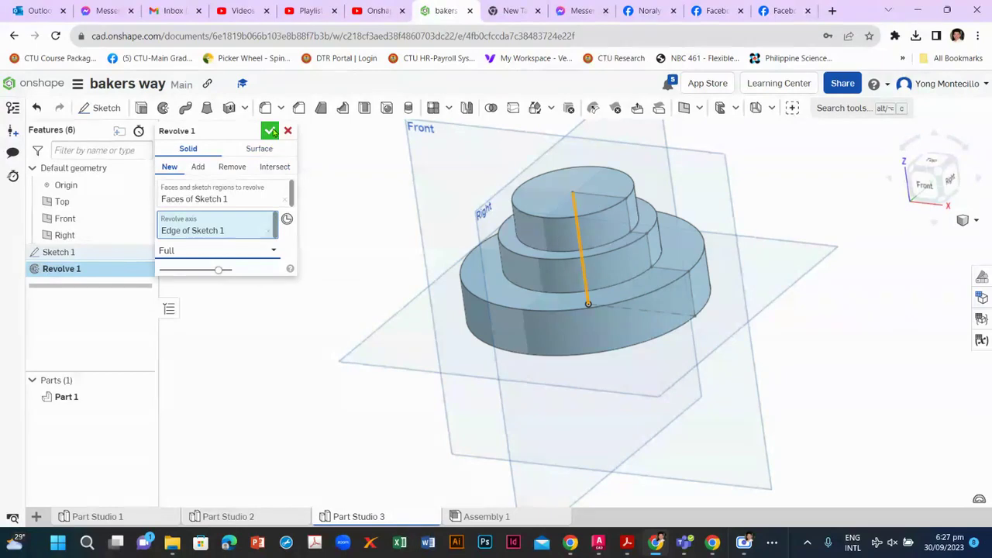
Accept Revolve 1 to create Part 1, then orbit and zoom to inspect the tiers
left_click(270, 130)
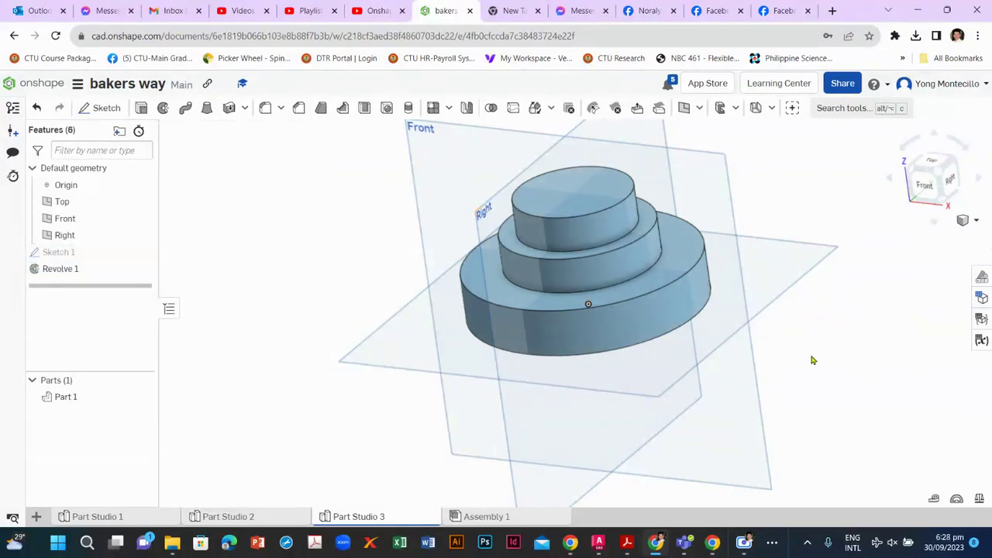
mouse_move(814, 360)
right_mouse_down()
mouse_move(762, 369)
mouse_move(831, 336)
mouse_move(928, 331)
right_mouse_up()
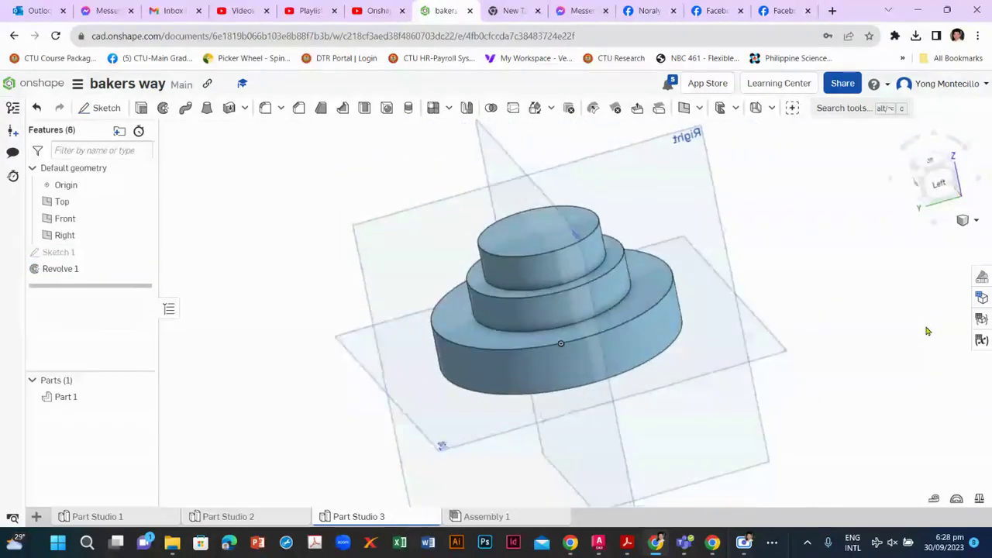
scroll(609, 314, "up", 3)
scroll(604, 311, "down", 3)
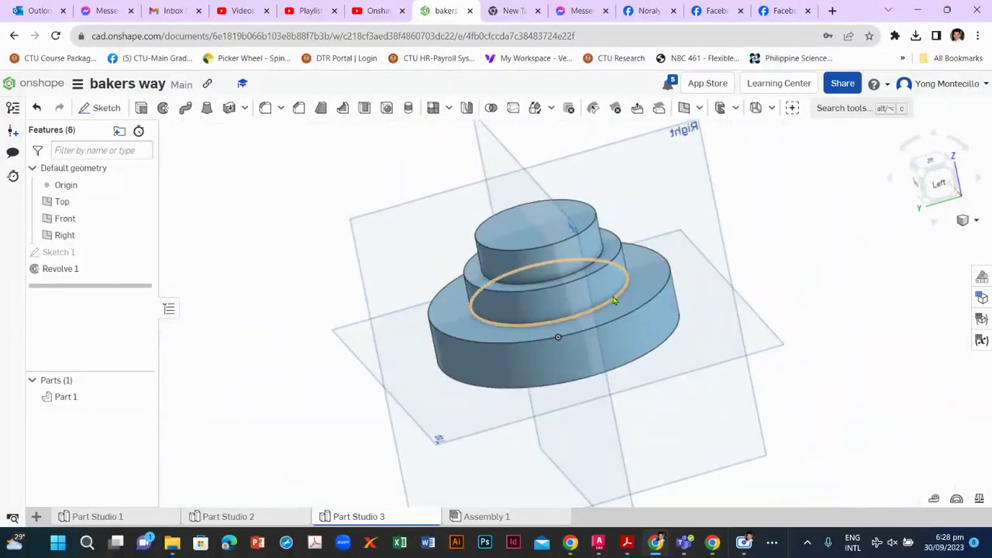
scroll(769, 266, "down", 3)
scroll(616, 202, "up", 2)
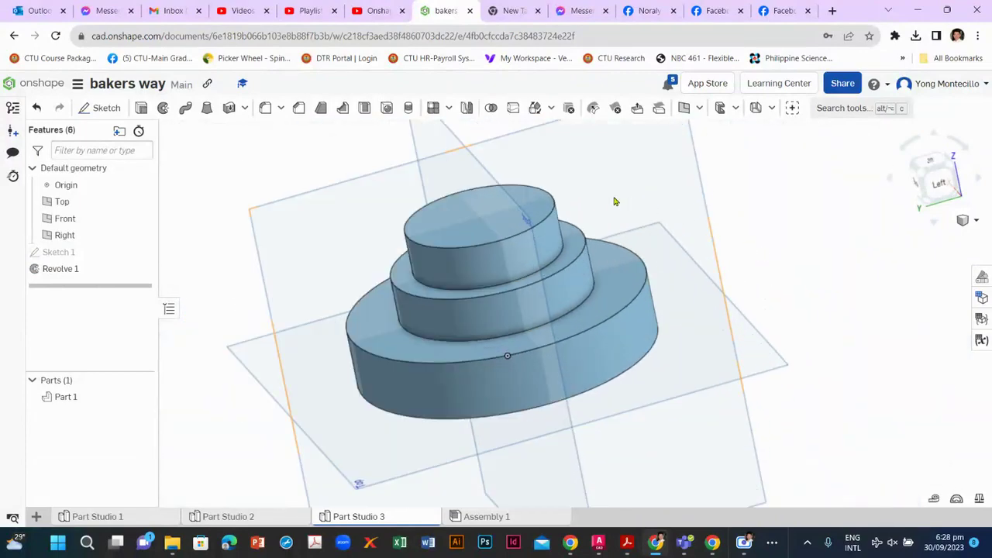
scroll(624, 206, "up", 2)
scroll(708, 231, "down", 2)
scroll(792, 253, "down", 1)
Orbit and zoom around the cake from other sides, bringing the Right plane into view
mouse_move(792, 253)
right_mouse_down()
mouse_move(715, 290)
mouse_move(708, 317)
mouse_move(782, 303)
mouse_move(747, 317)
right_mouse_up()
scroll(740, 317, "up", 3)
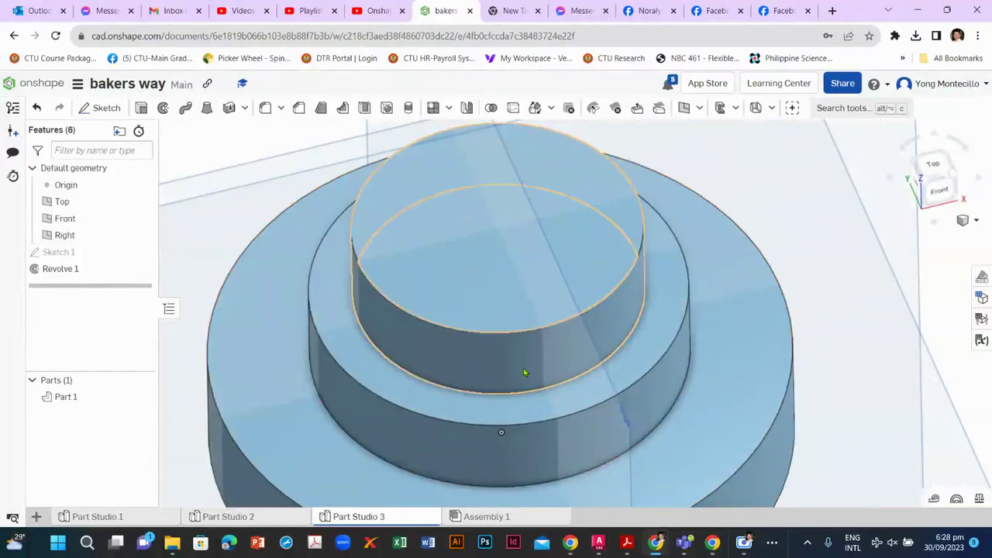
scroll(593, 420, "down", 2)
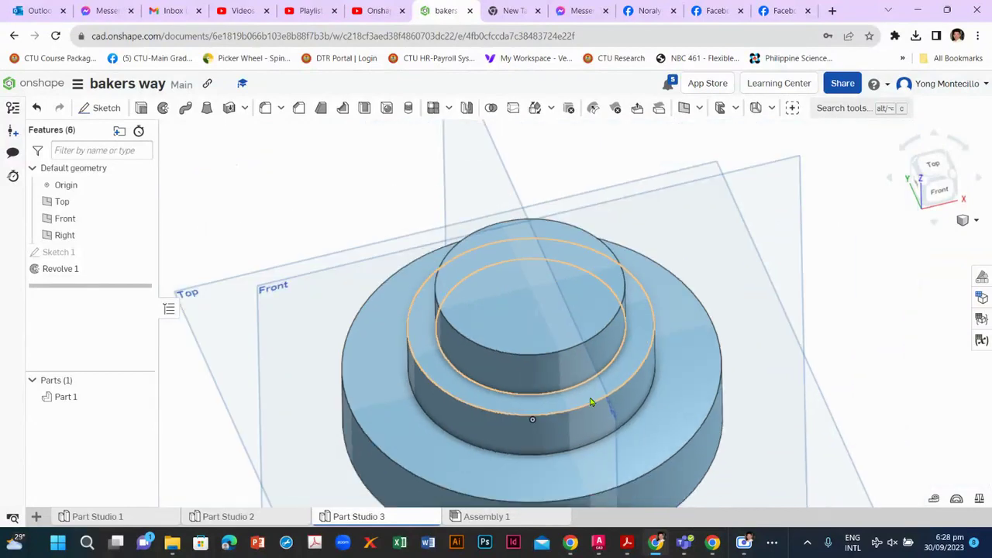
right_click_drag(603, 399, 729, 358)
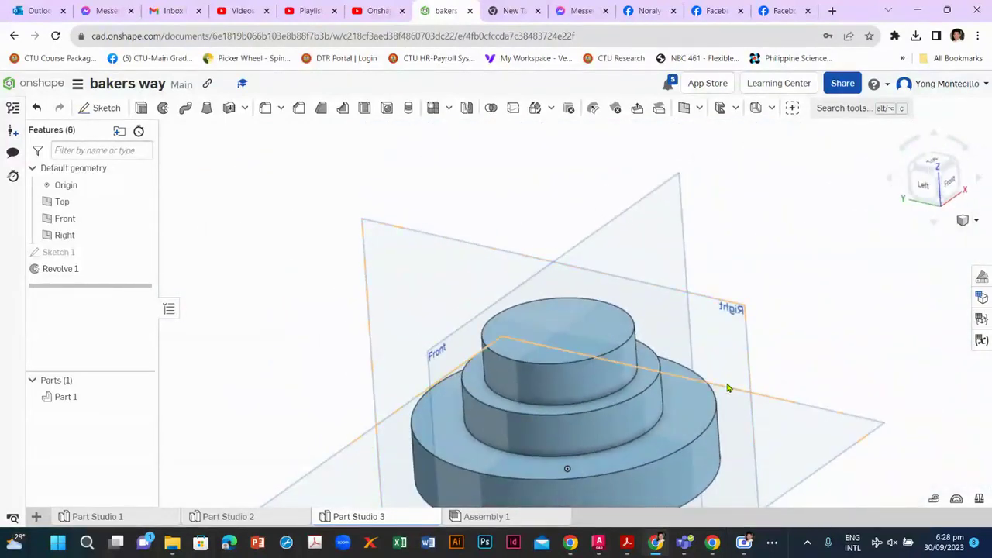
scroll(631, 414, "up", 1)
scroll(627, 396, "up", 2)
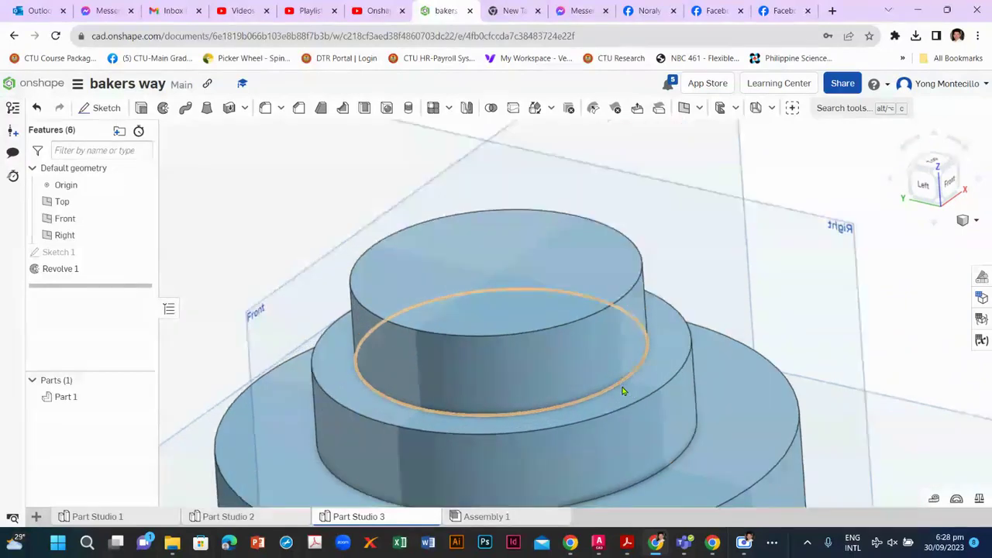
scroll(623, 392, "down", 4)
scroll(622, 393, "down", 3)
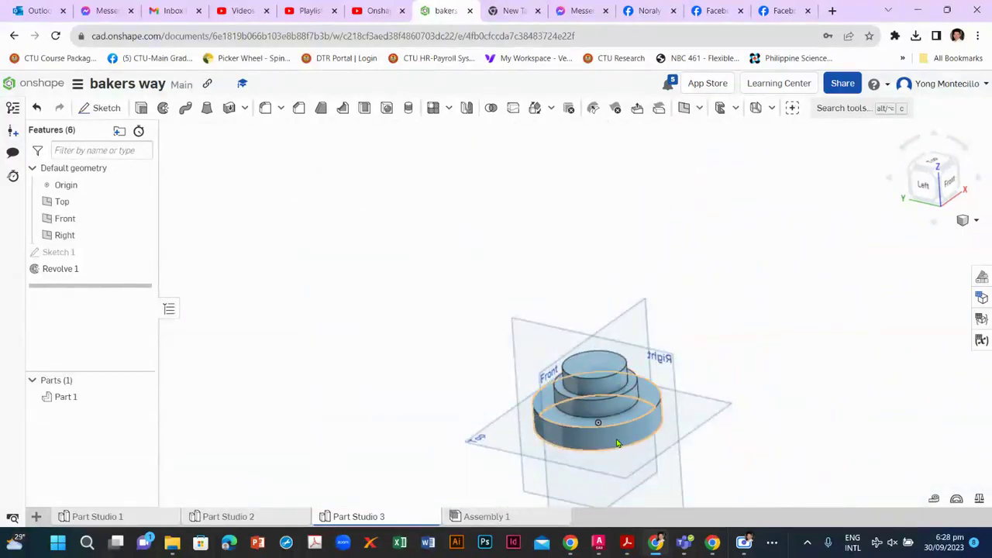
scroll(618, 443, "up", 3)
scroll(621, 436, "up", 2)
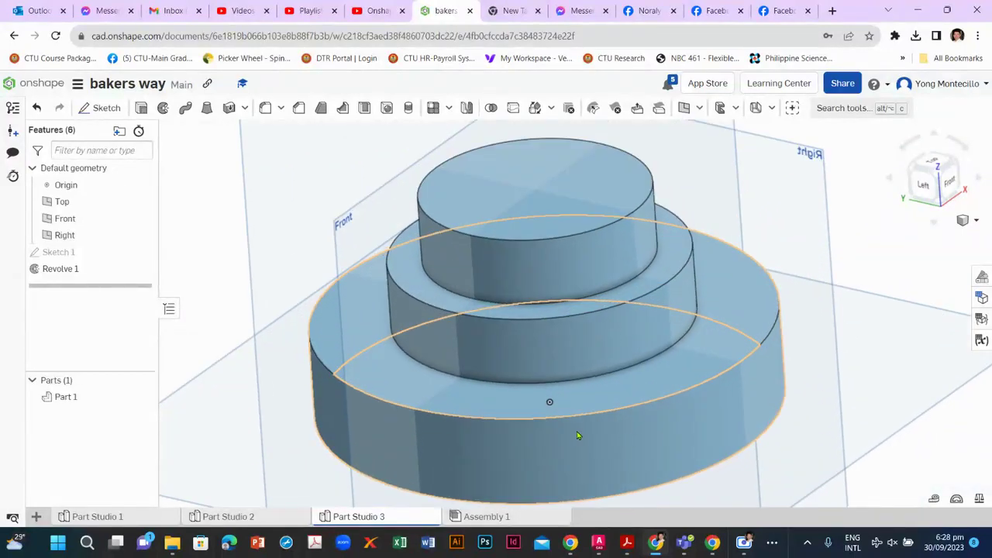
mouse_move(743, 542)
left_click(758, 498)
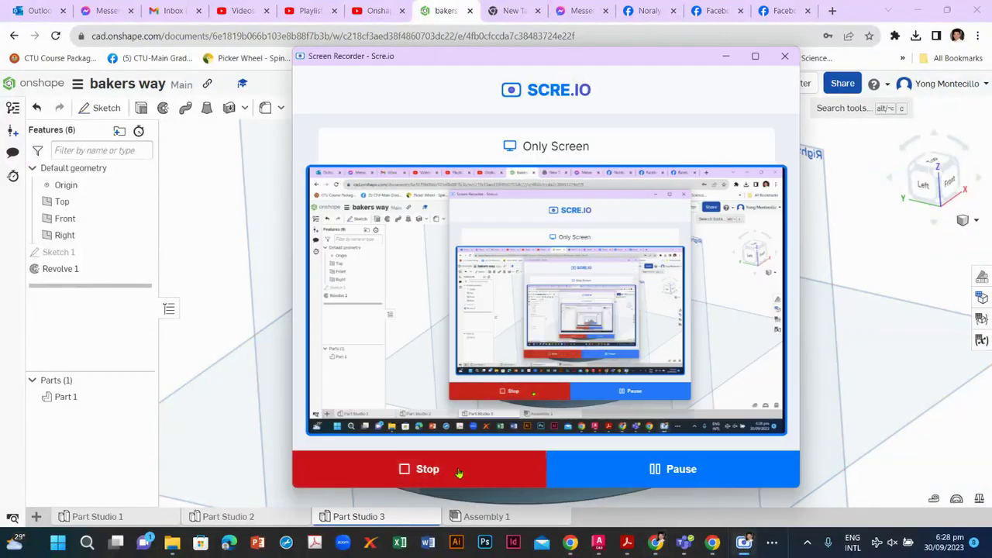